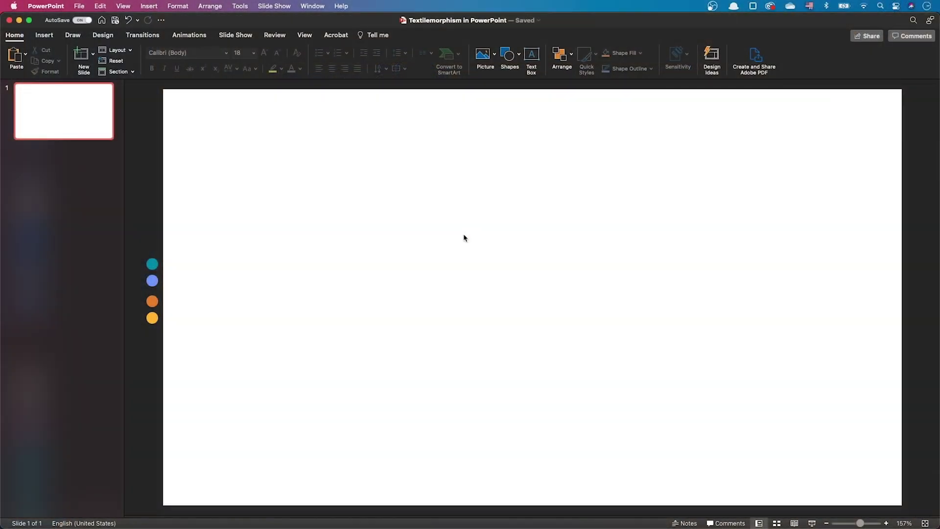
Fill the blank slide's background with a radial blue-to-teal gradient.
right_click(464, 235)
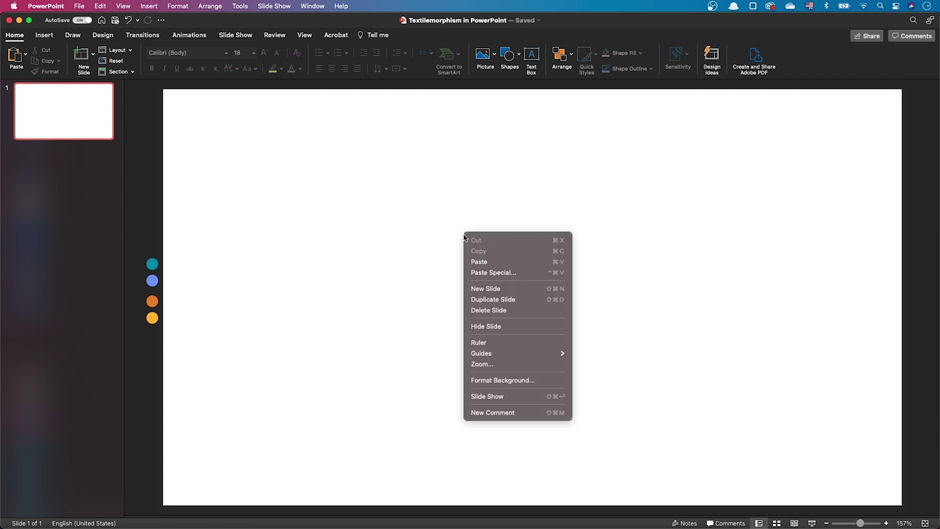
click(514, 379)
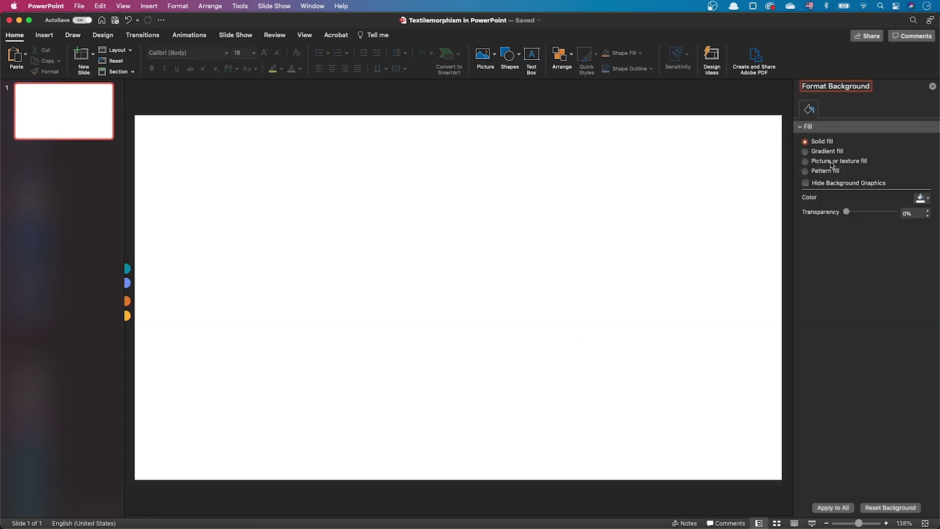
click(835, 156)
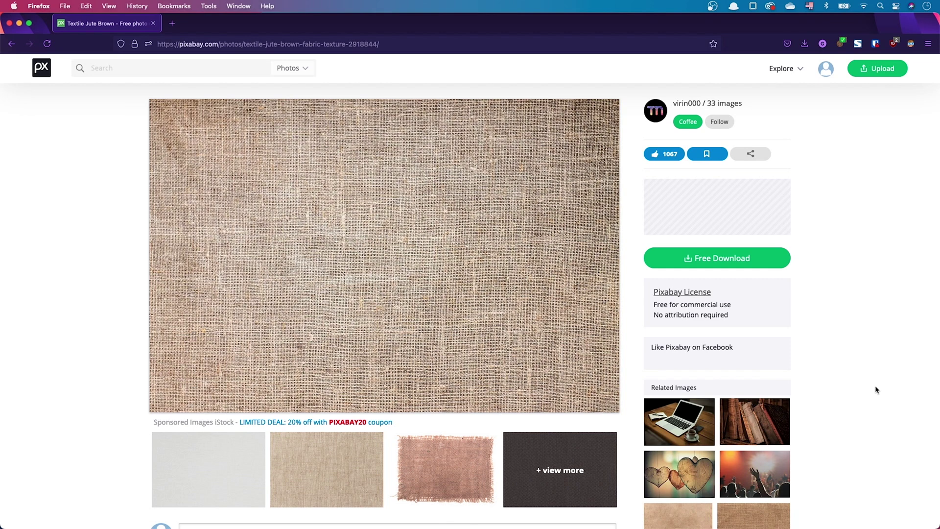
Download the brown jute fabric texture photo from Pixabay at the chosen size.
click(686, 258)
click(685, 350)
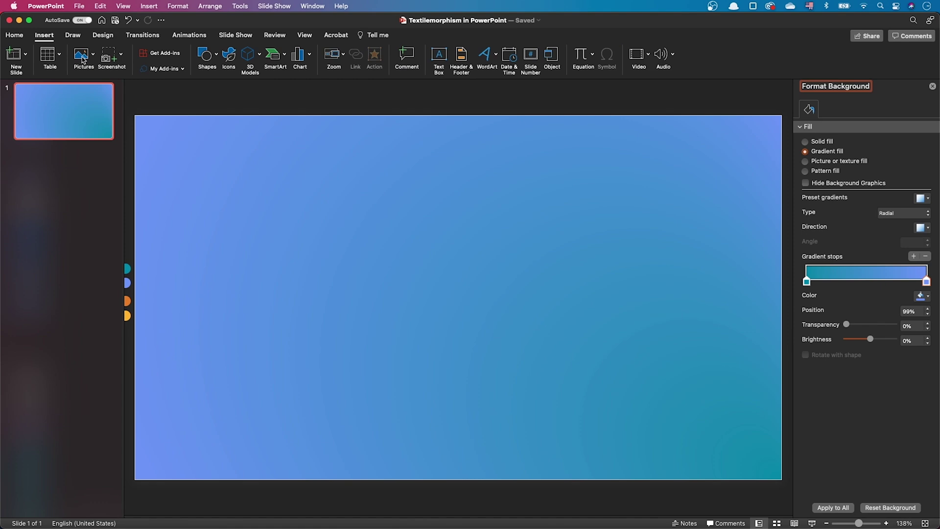
Insert the downloaded textile JPG onto the gradient slide.
click(83, 60)
click(106, 96)
click(338, 151)
click(640, 296)
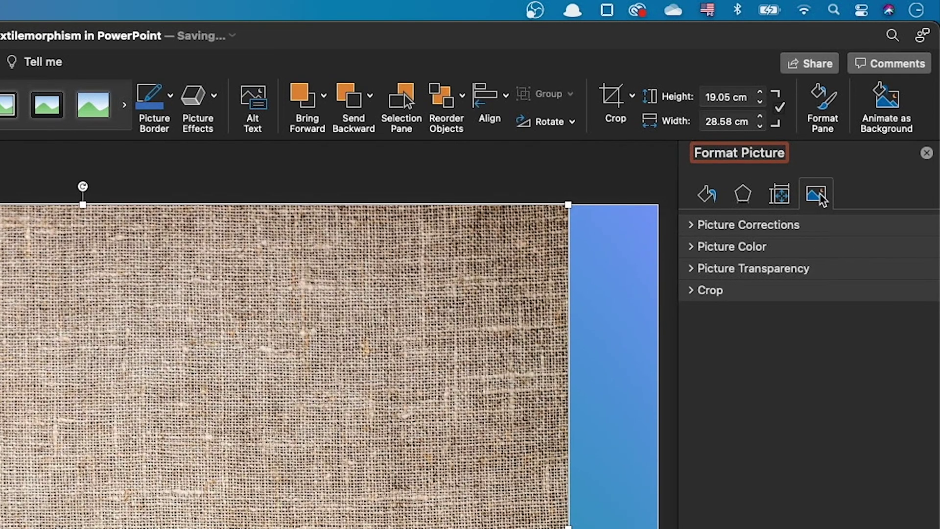
Set the texture to 0% saturation and 78% transparency, and enlarge it to 22.58 × 33.87 cm for cropping.
click(760, 247)
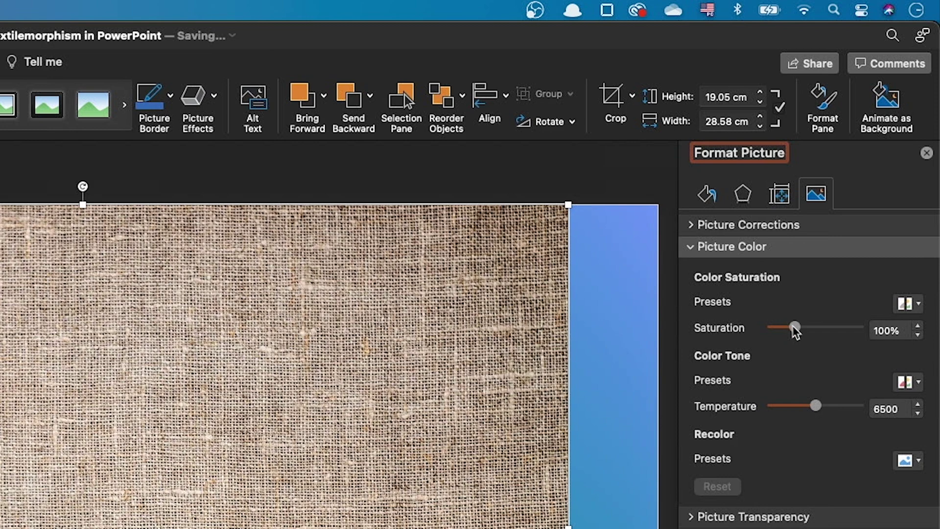
drag(794, 329, 743, 330)
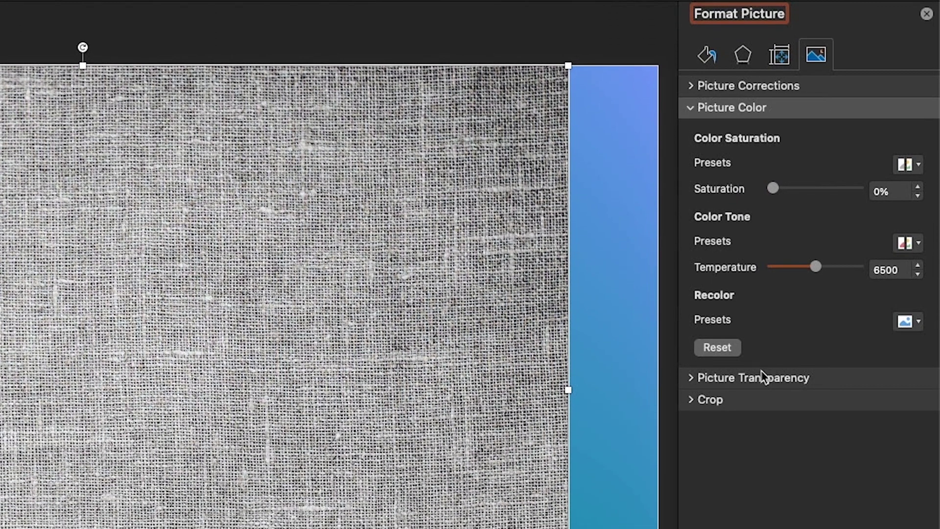
click(762, 377)
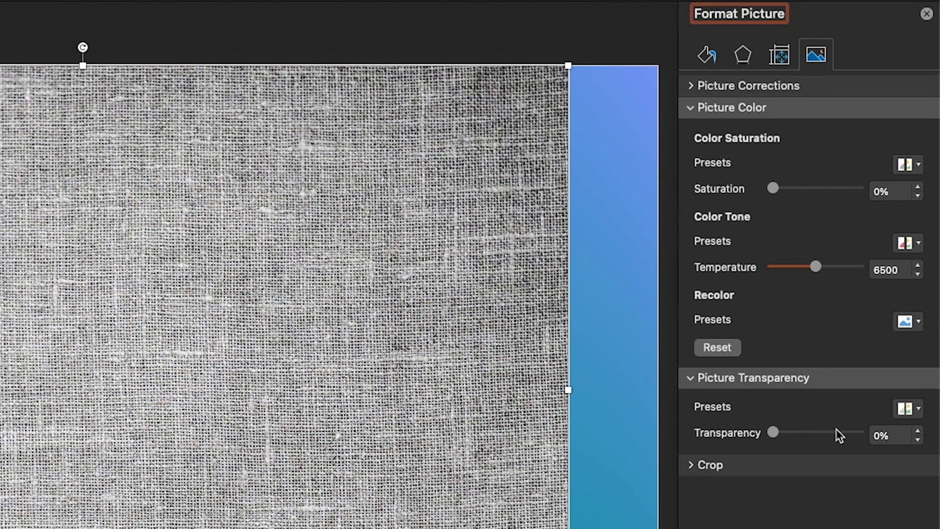
drag(836, 429, 839, 430)
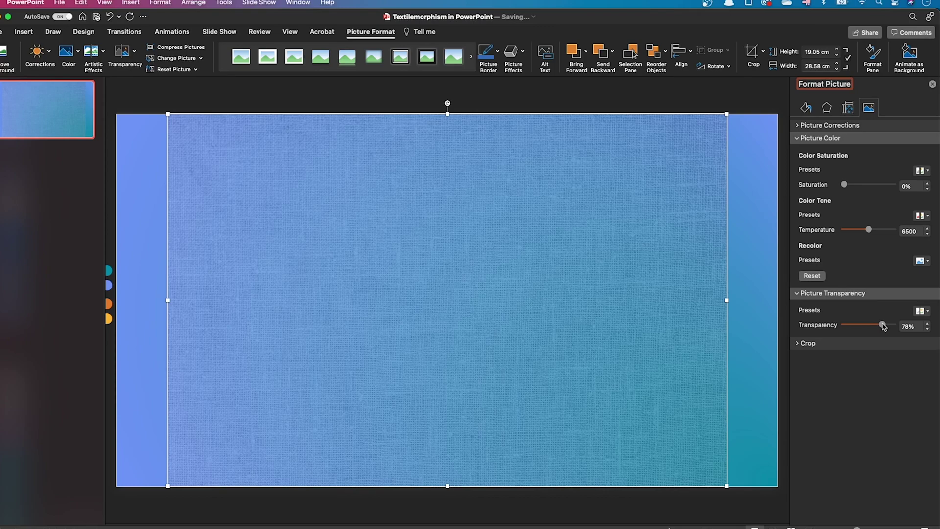
drag(184, 115, 147, 100)
drag(732, 479, 781, 504)
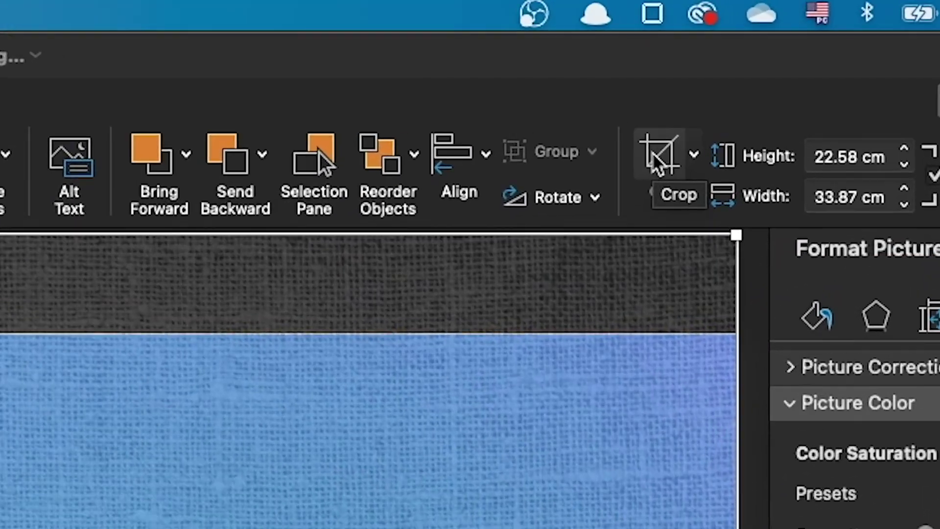
click(656, 162)
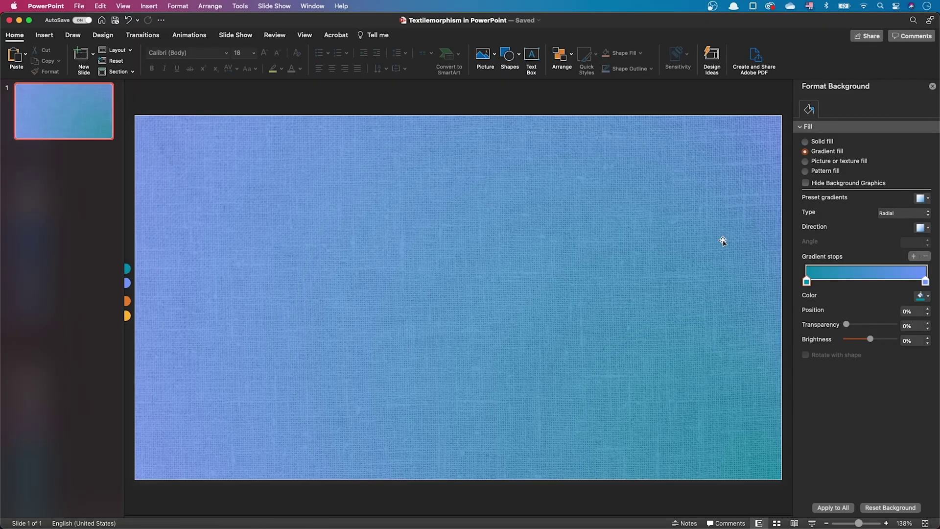
Add a text box reading 'Creative PowerPoint' across the upper slide.
click(44, 35)
click(439, 59)
drag(242, 144, 634, 272)
text(C)
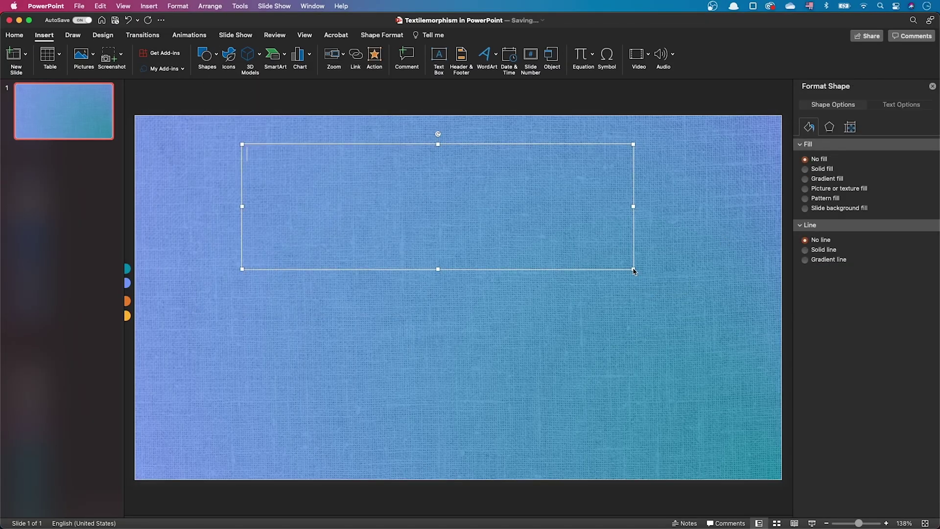
text(reative PowerPoint)
Centre the title, set it to Forte at size 138, and move it to the slide top.
key(super+a)
key(super+e)
key(super+shift+period)
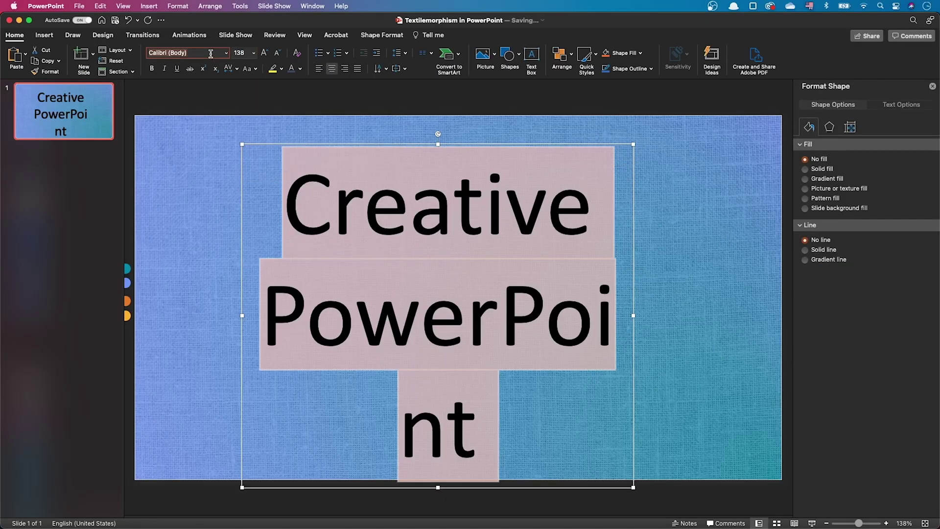
text(Forte)
key(Return)
drag(327, 373, 347, 327)
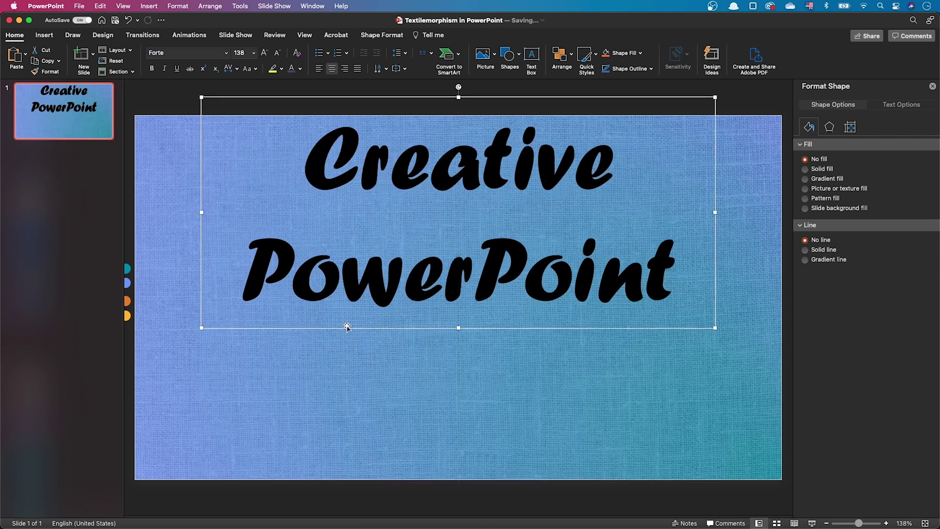
Give the title a gradient fill and a 6 pt solid outline, then check its arrange options.
click(892, 107)
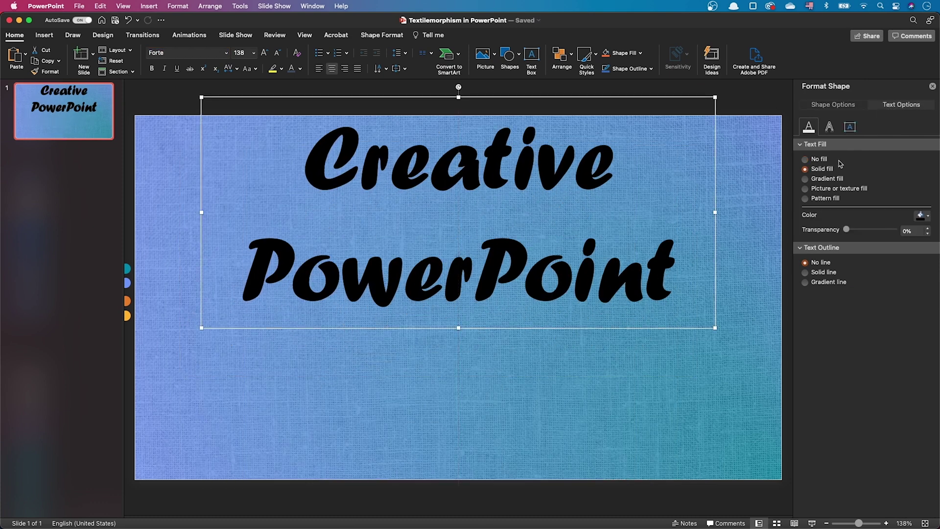
click(827, 179)
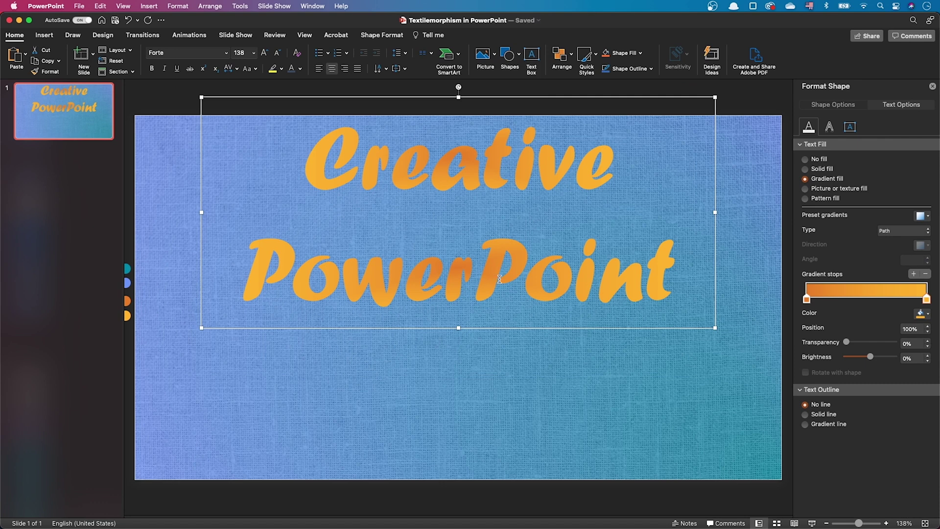
click(815, 415)
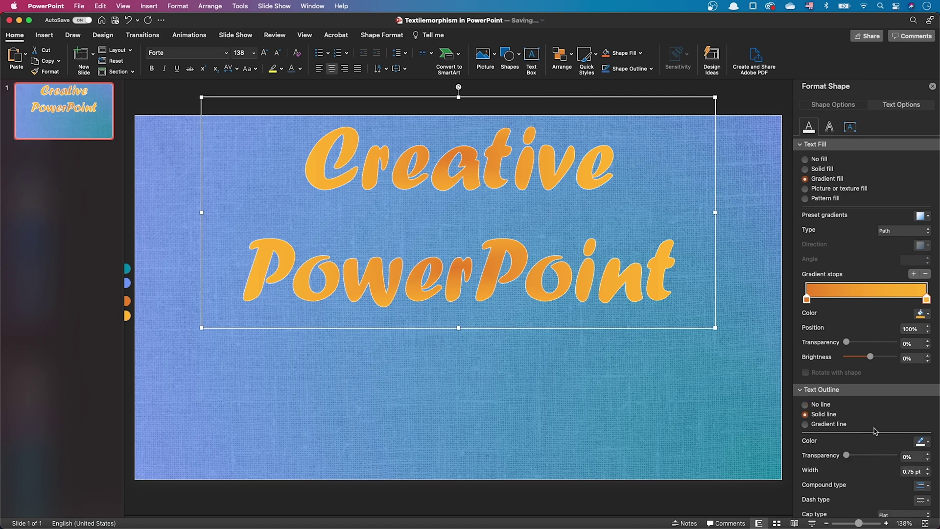
click(912, 471)
text(6)
key(Return)
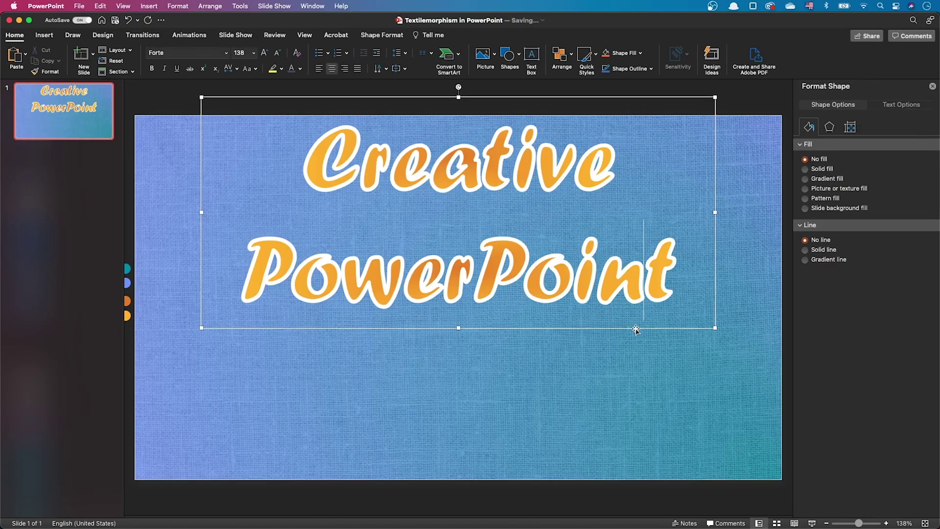
right_click(636, 330)
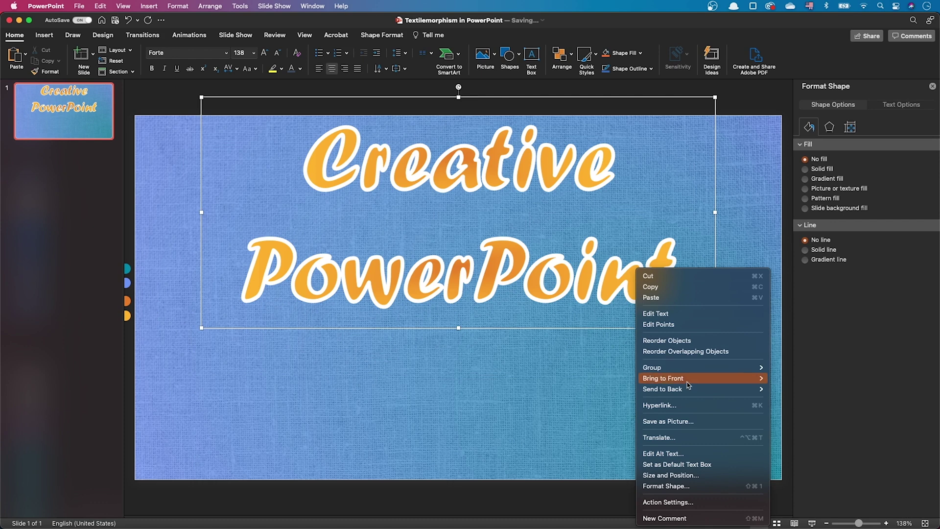
mouse_move(690, 389)
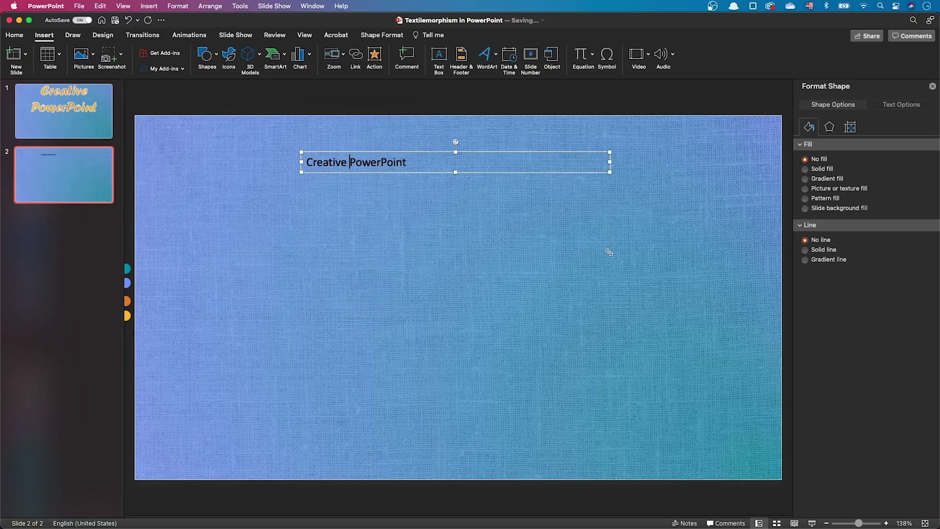
Select the 'Creative PowerPoint' text and change its font to Satin Stitch.
key(super+a)
click(333, 68)
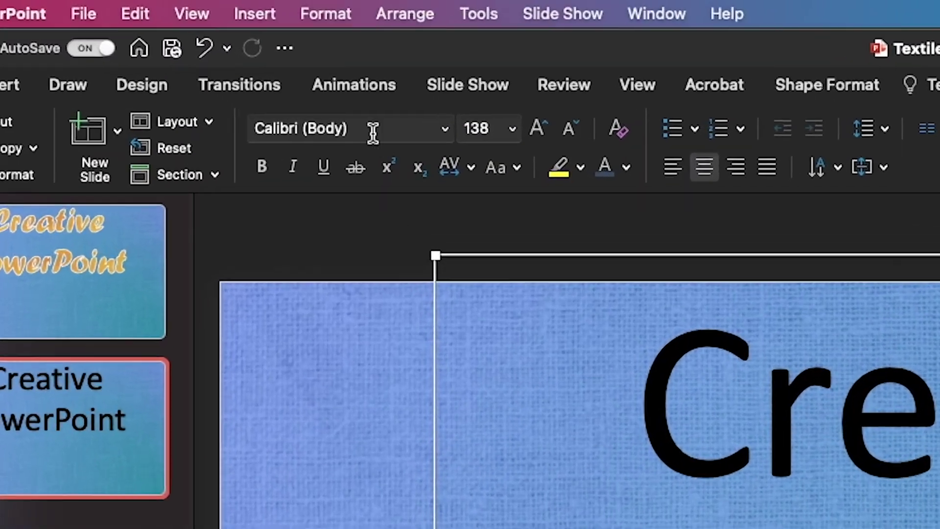
text(Satin Stitch)
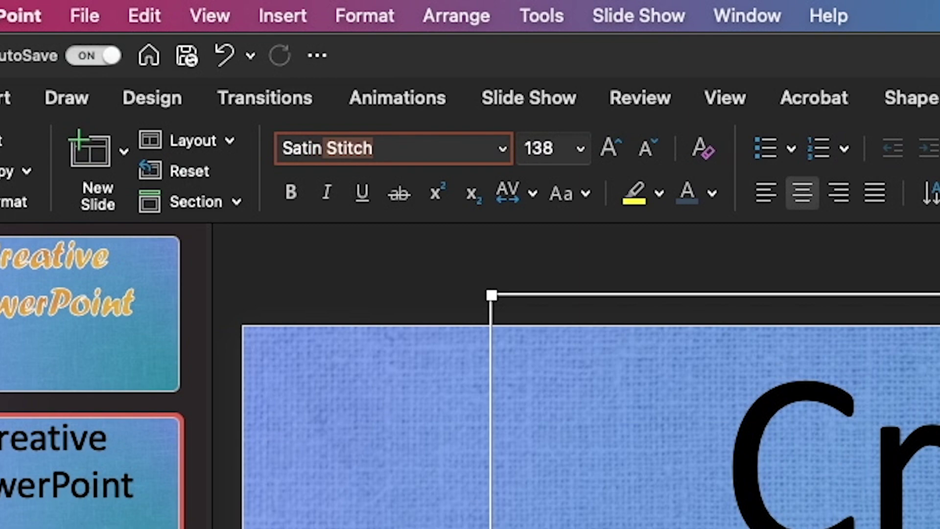
key(Return)
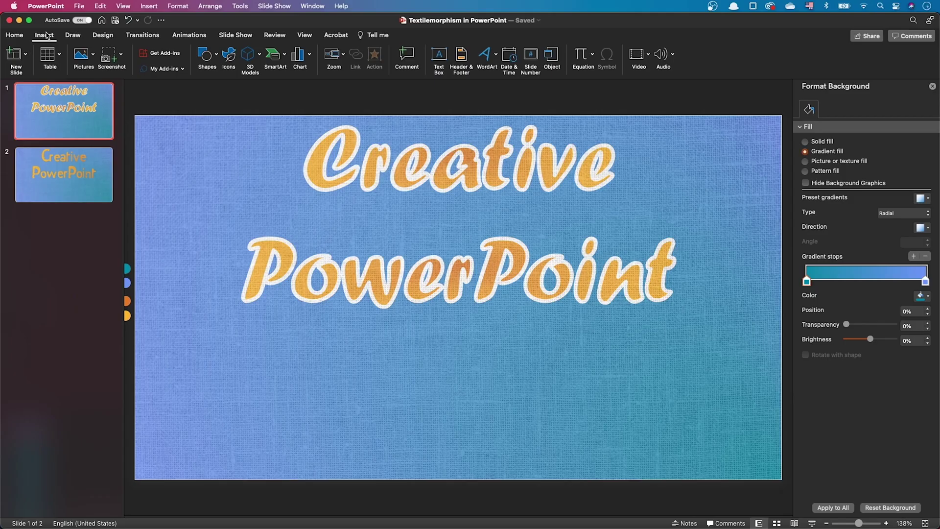
Insert the PowerPoint logo picture from file and send it to the back, behind the texture.
click(84, 56)
click(94, 83)
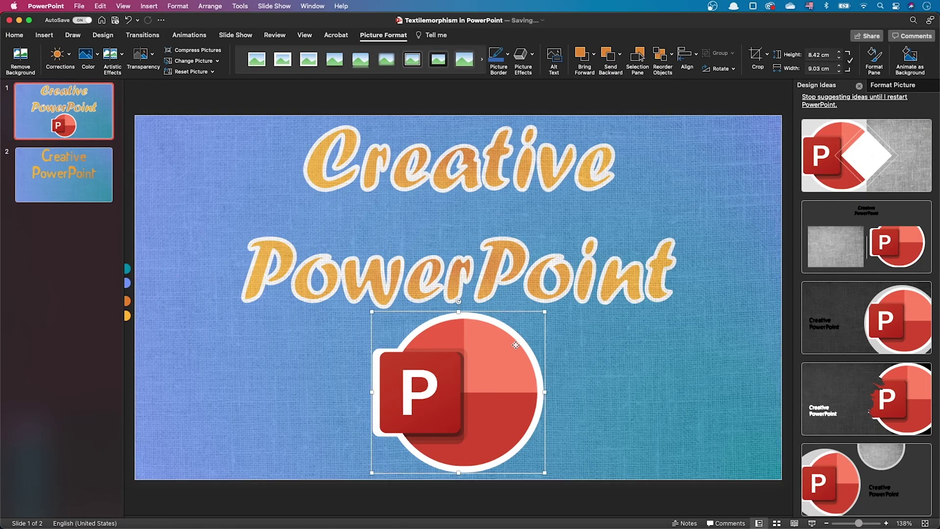
right_click(517, 346)
mouse_move(579, 408)
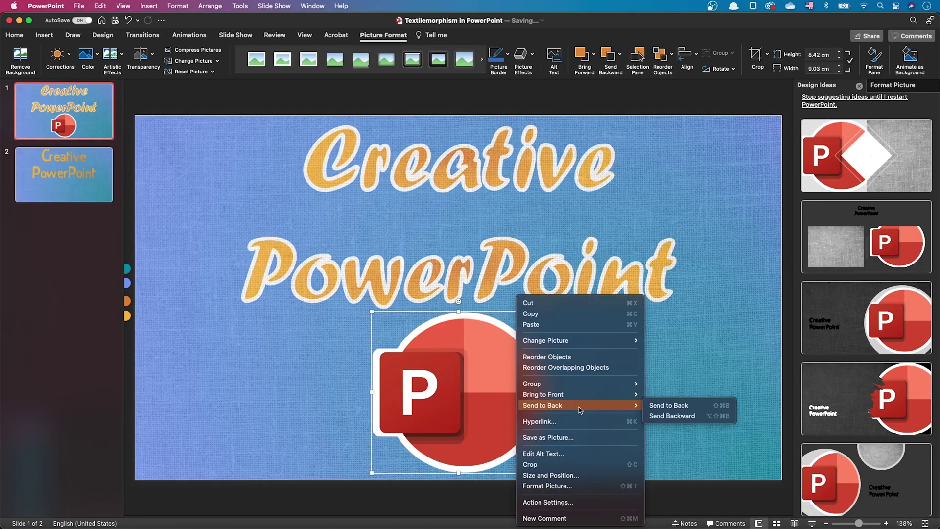
click(647, 402)
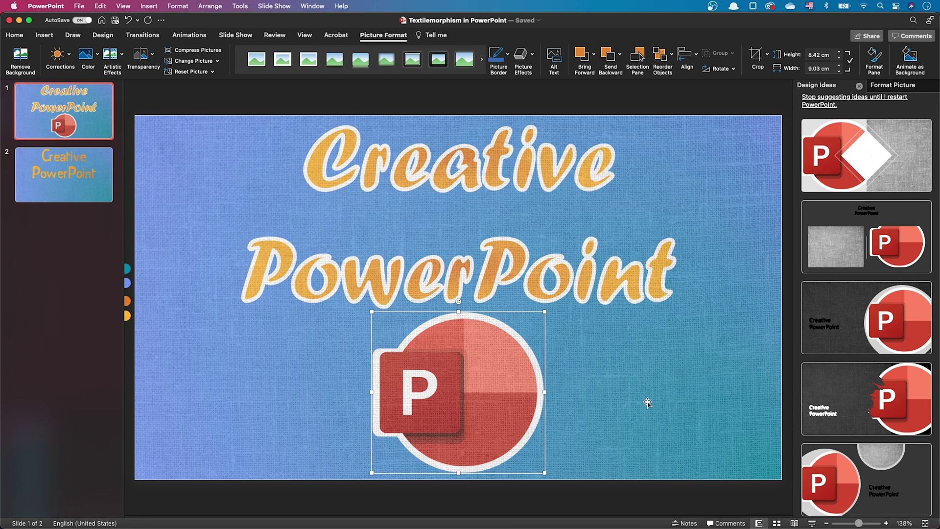
Apply a textured artistic effect to the logo and lower the effect's scaling from 34 to 0.
click(859, 86)
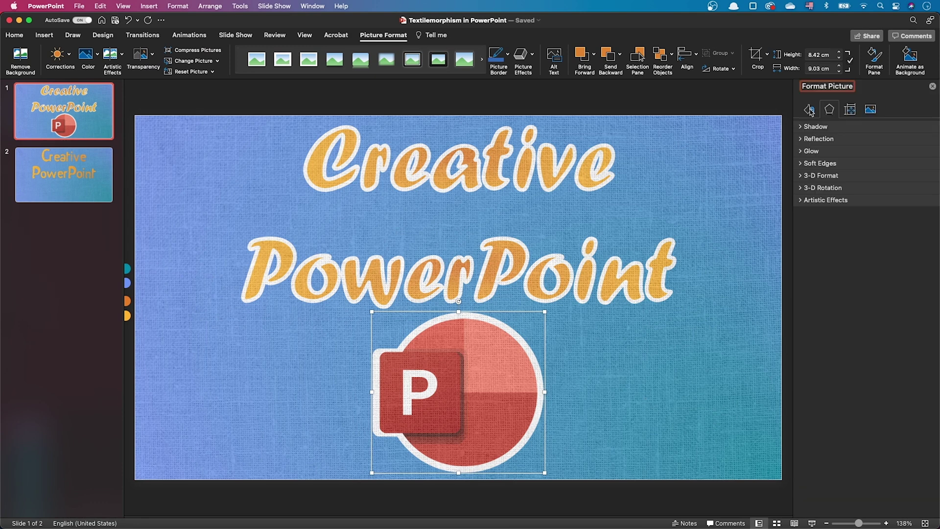
click(810, 110)
click(829, 110)
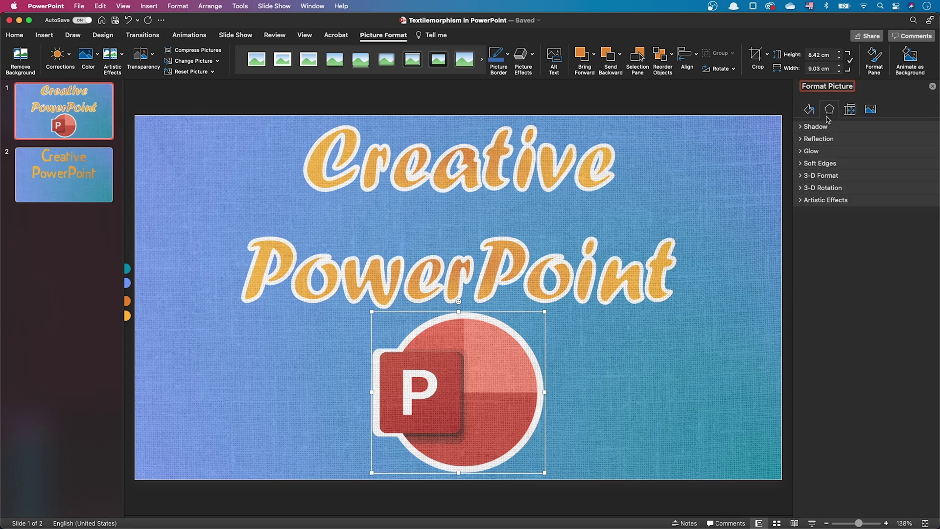
click(825, 200)
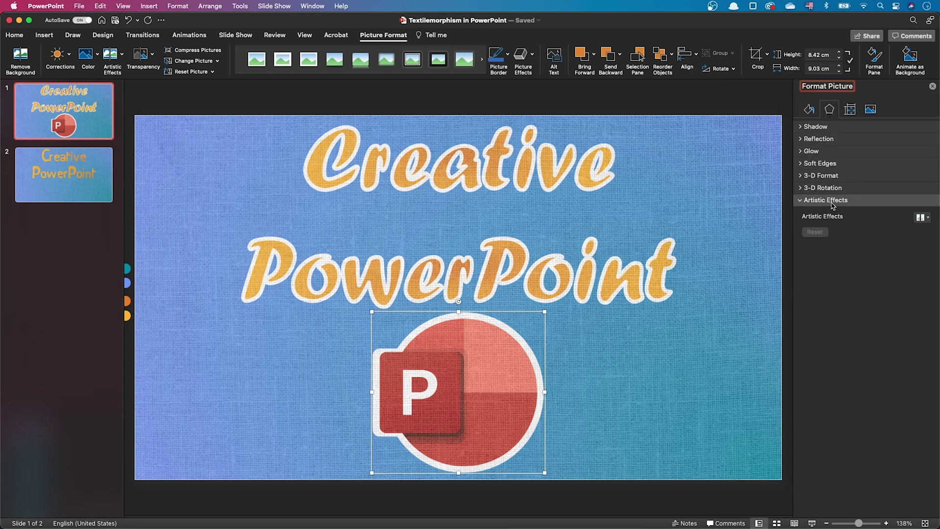
click(927, 218)
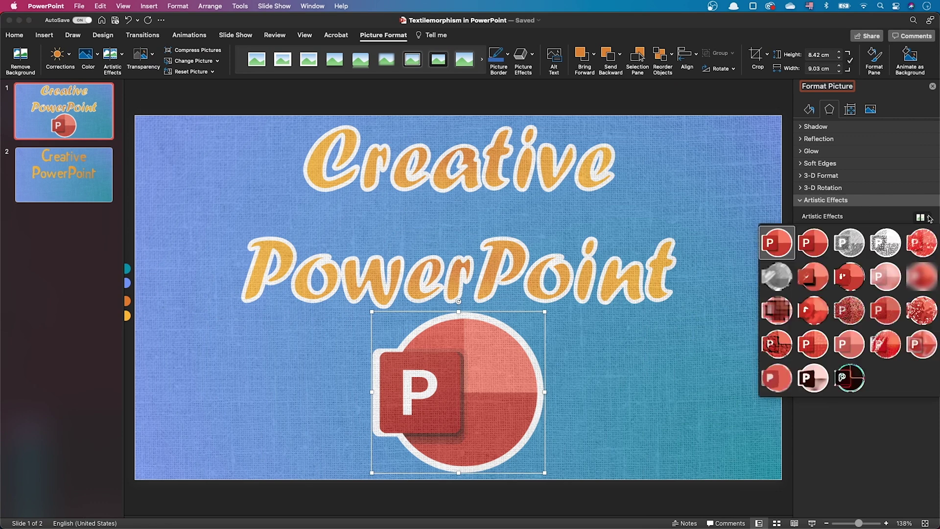
click(922, 311)
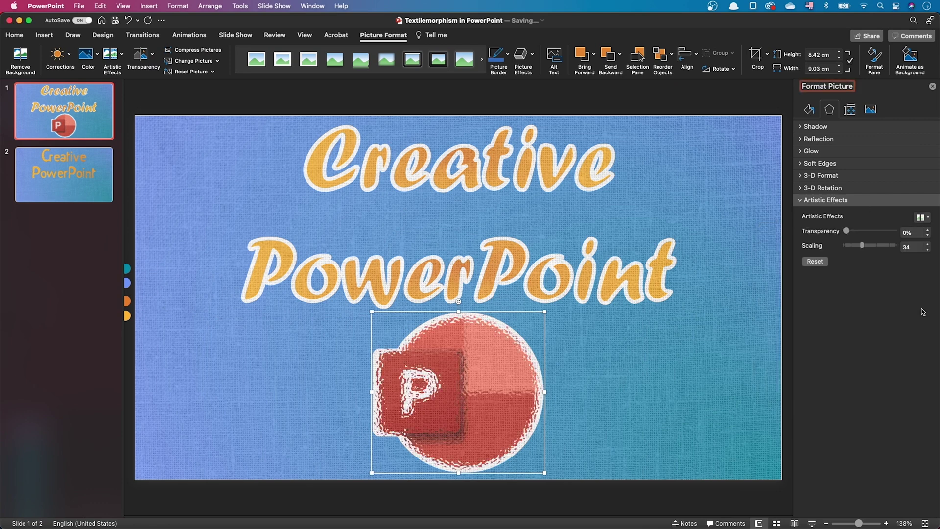
drag(865, 247, 886, 233)
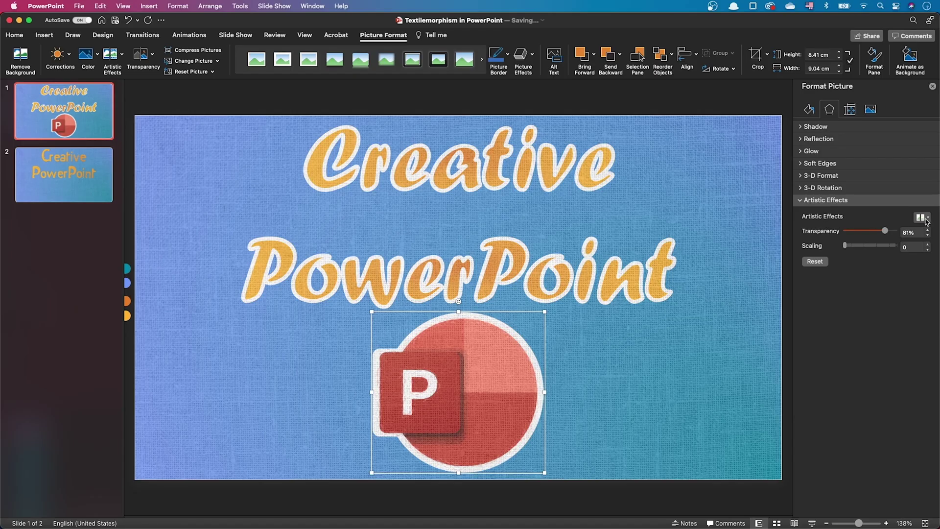
Swap the logo's artistic effect for a different one and raise its size to about 100.
click(926, 219)
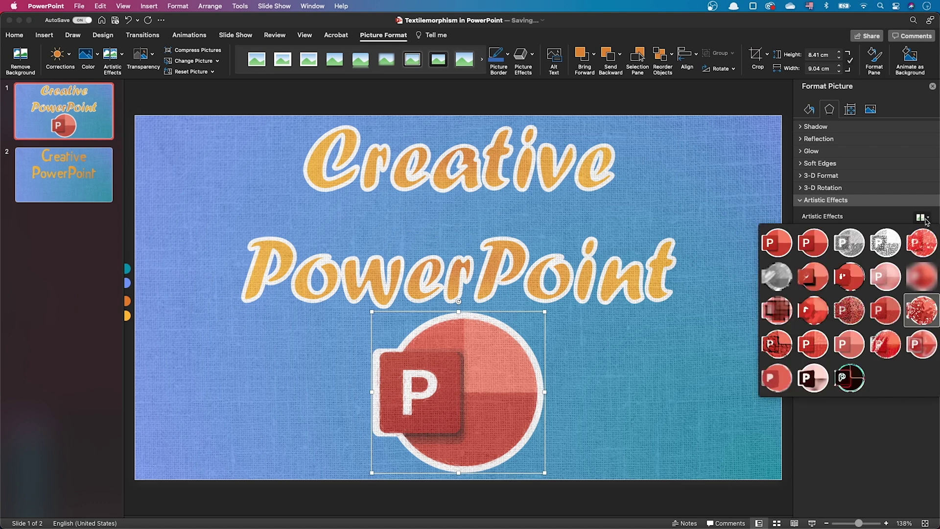
click(813, 244)
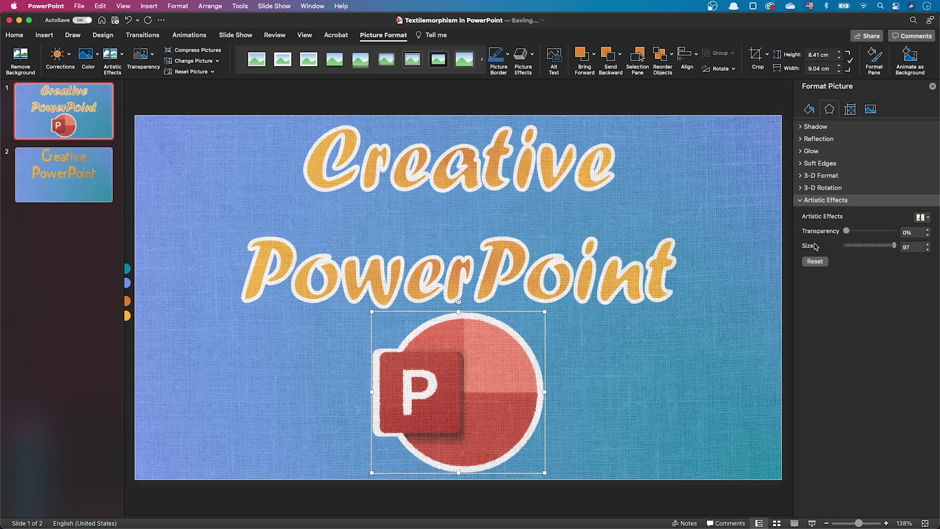
drag(816, 247, 905, 244)
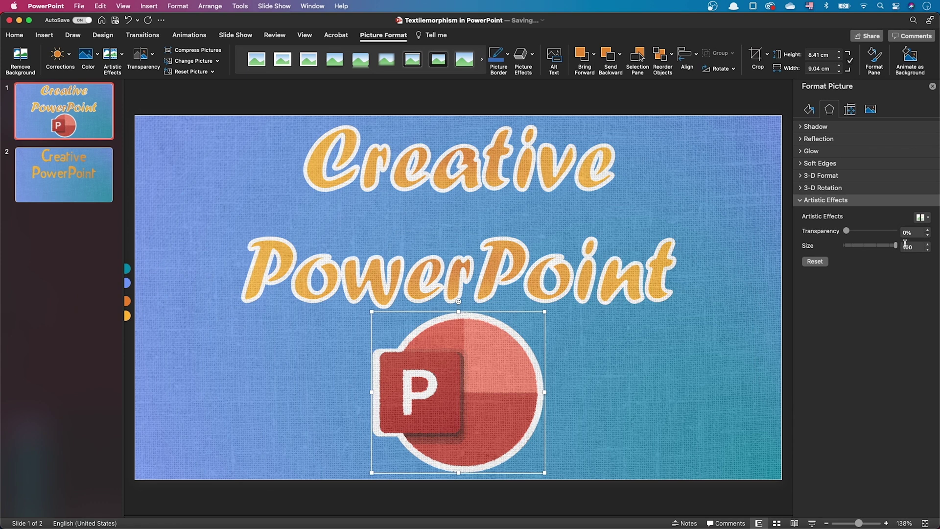